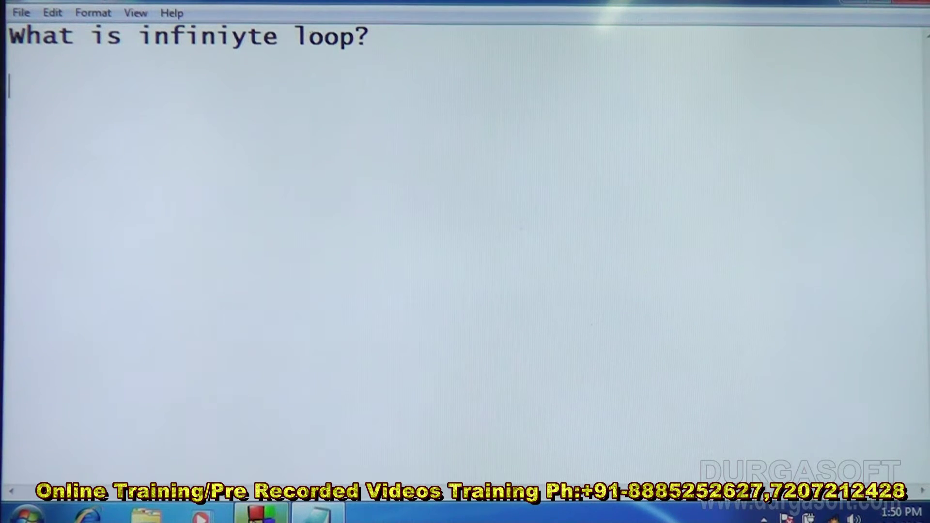
Step: Write an empty for(;;) loop in main, build and run it, then close the console
{"action": "key", "text": "alt+Tab"}
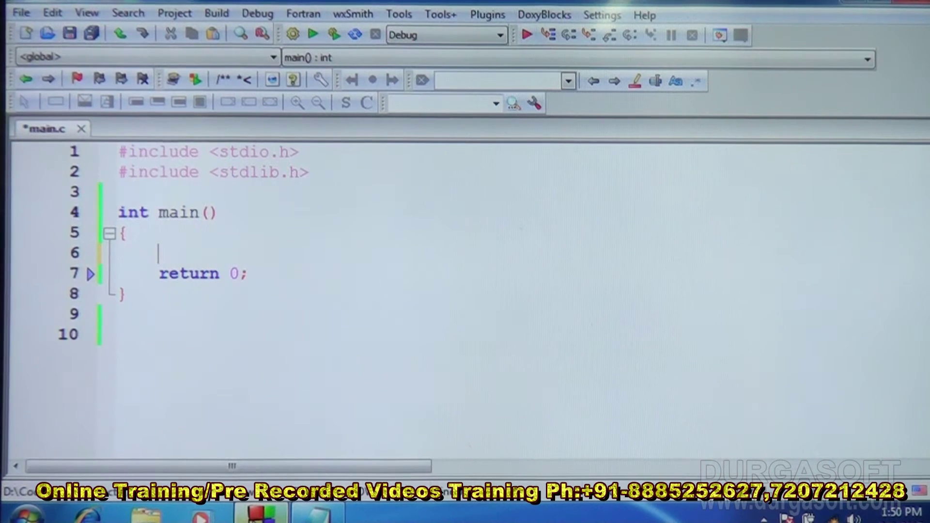
{"action": "type", "text": "for"}
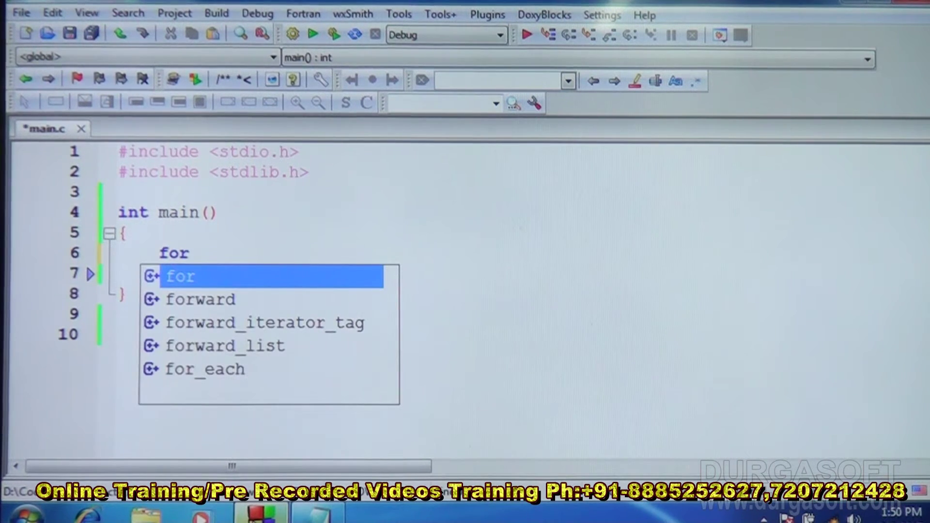
{"action": "type", "text": "("}
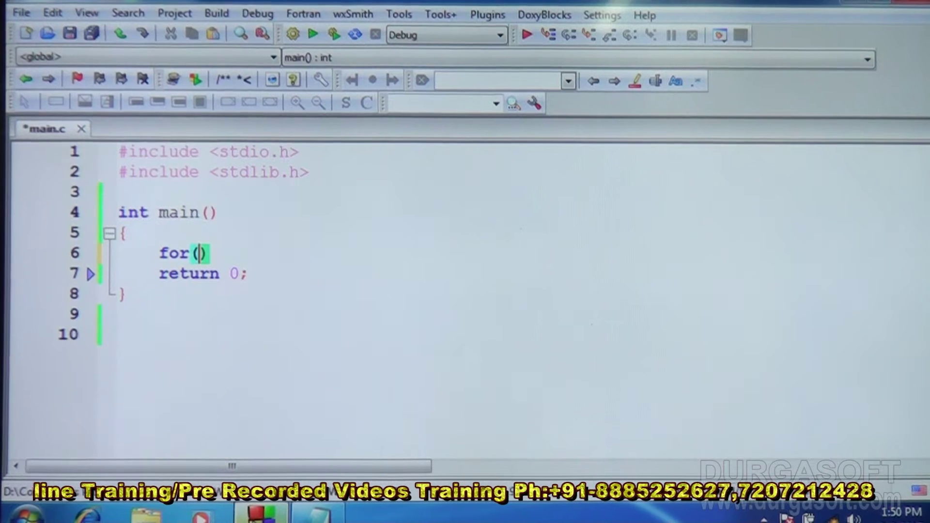
{"action": "type", "text": ";;;"}
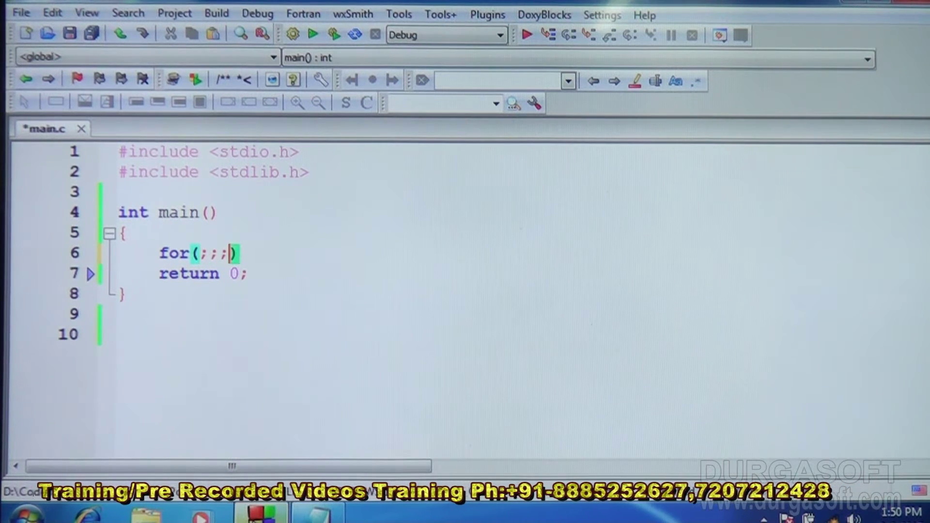
{"action": "type", "text": ")"}
{"action": "key", "text": "Return"}
{"action": "type", "text": ";"}
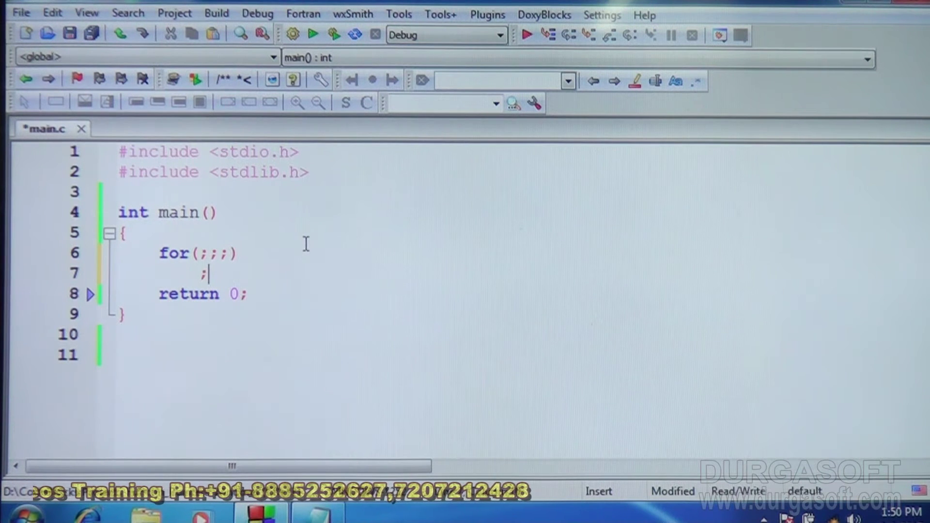
{"action": "key", "text": "F8"}
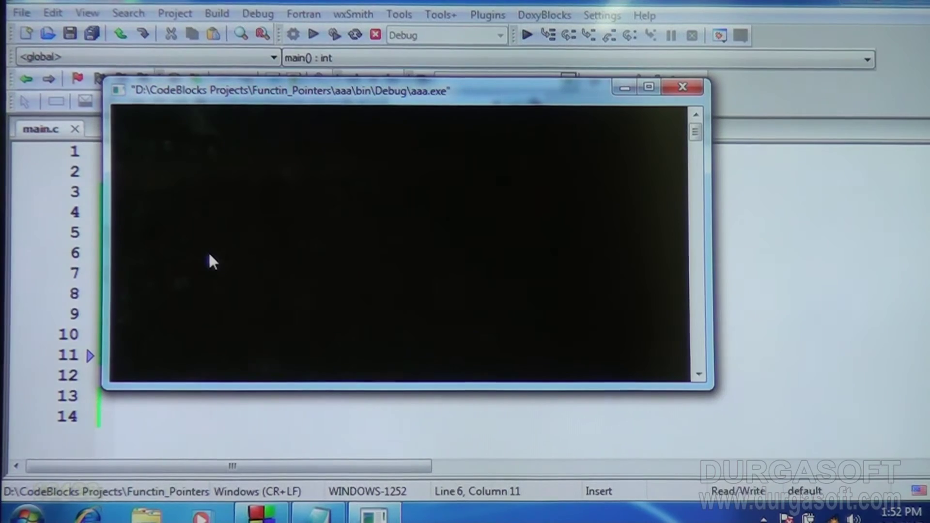
{"action": "left_click", "coordinate": [685, 86]}
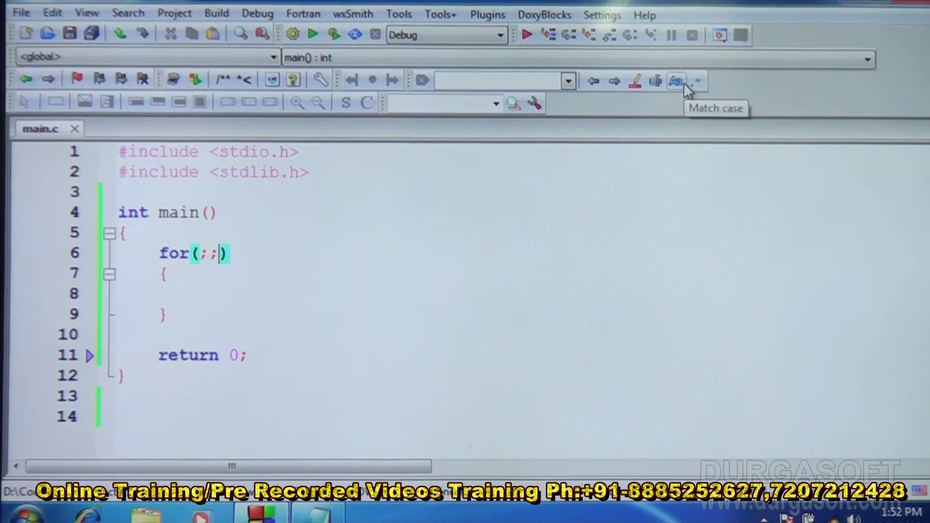
Step: Select the whole for(;;) loop in main.c
{"action": "key", "text": "Left"}
{"action": "key", "text": "Left"}
{"action": "key", "text": "Left"}
{"action": "key", "text": "Left"}
{"action": "key", "text": "Left"}
{"action": "key", "text": "shift+Down"}
{"action": "key", "text": "shift+Down"}
{"action": "key", "text": "shift+Down"}
Step: Replace the for loop with an empty do { } while(1); loop
{"action": "key", "text": "shift+End"}
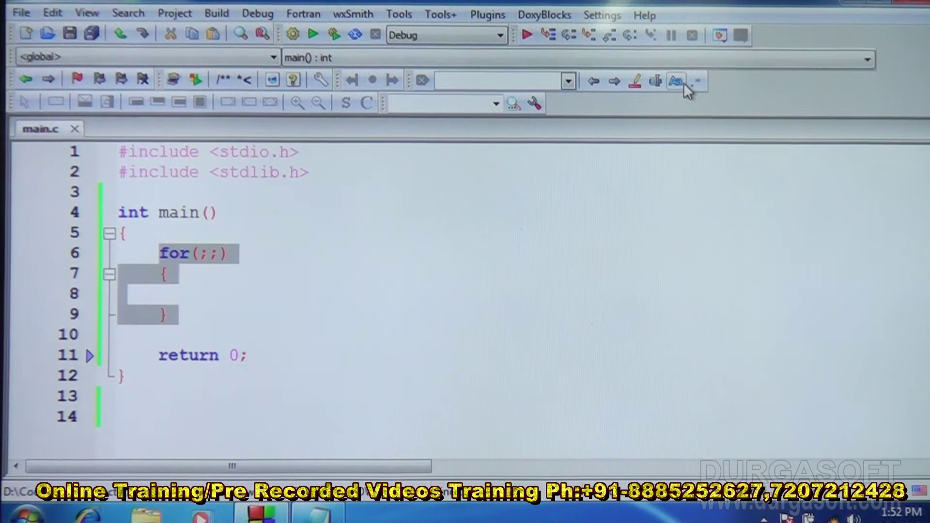
{"action": "key", "text": "Delete"}
{"action": "key", "text": "Delete"}
{"action": "type", "text": "d"}
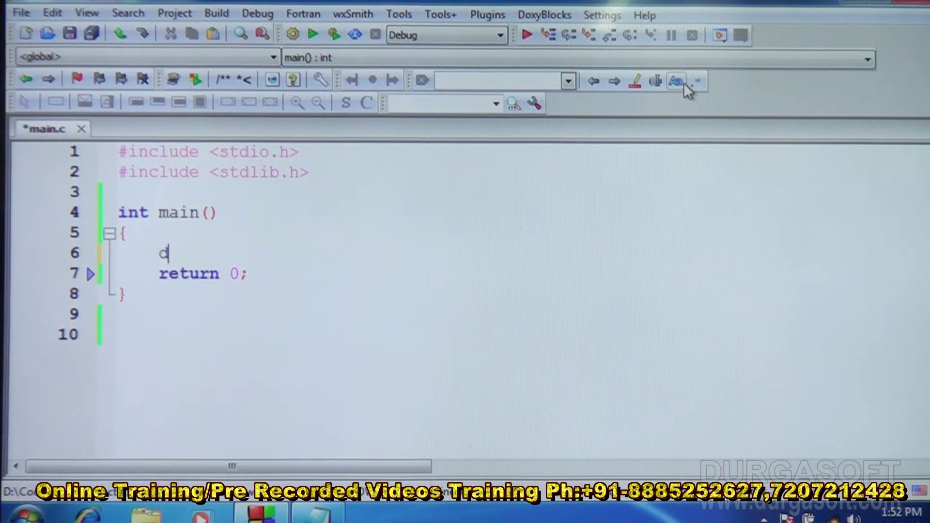
{"action": "type", "text": "o"}
{"action": "key", "text": "Return"}
{"action": "type", "text": "{"}
{"action": "key", "text": "Return"}
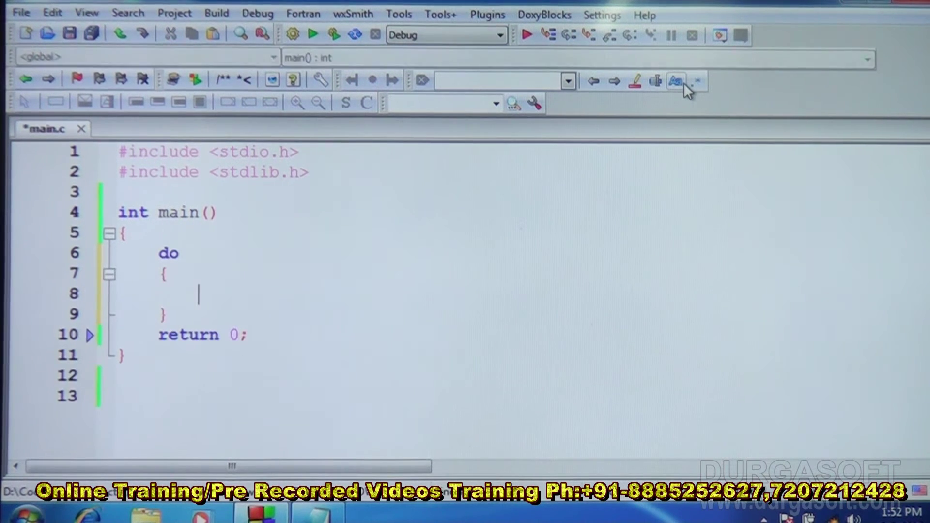
{"action": "key", "text": "Down"}
{"action": "key", "text": "Return"}
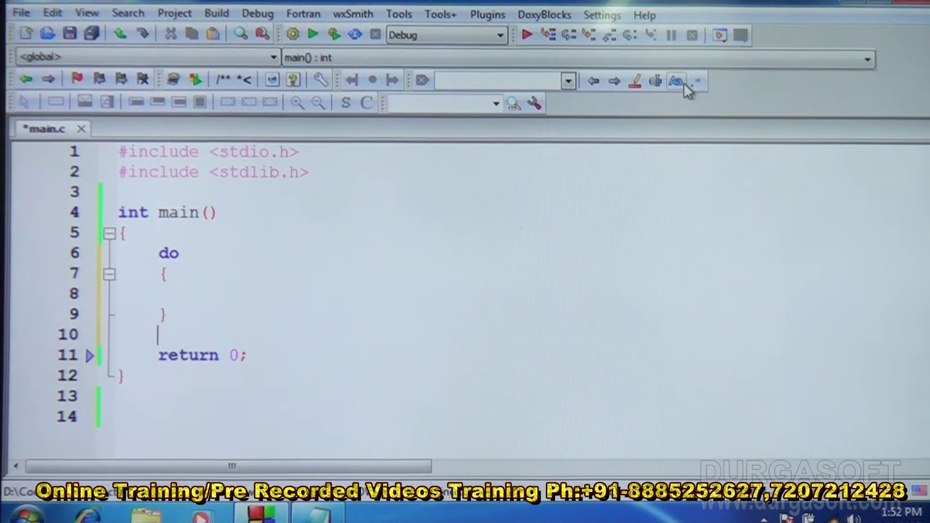
{"action": "type", "text": "while"}
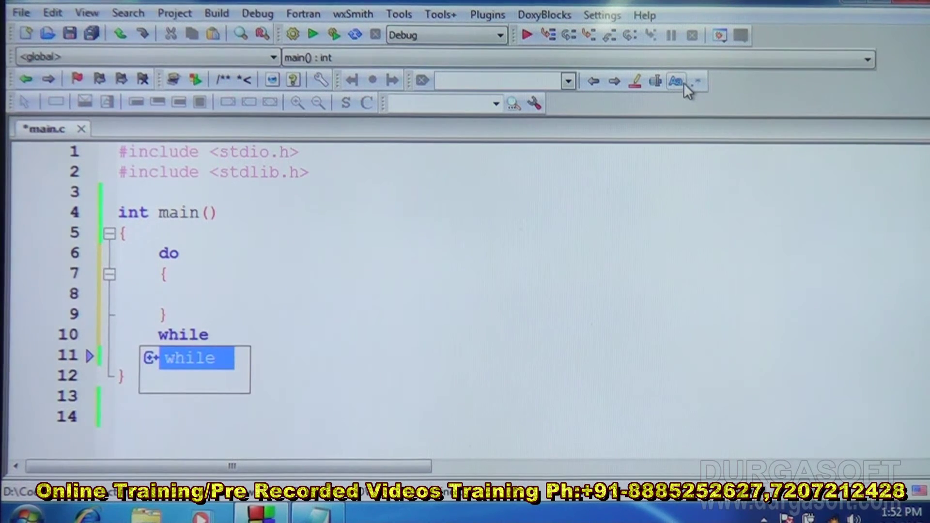
{"action": "type", "text": "(1"}
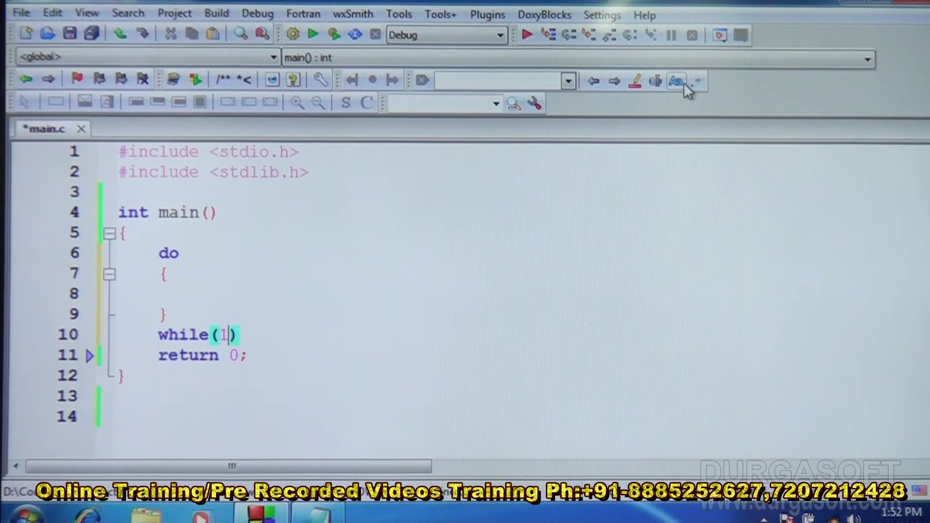
{"action": "key", "text": "Right"}
{"action": "type", "text": ";"}
{"action": "key", "text": "Return"}
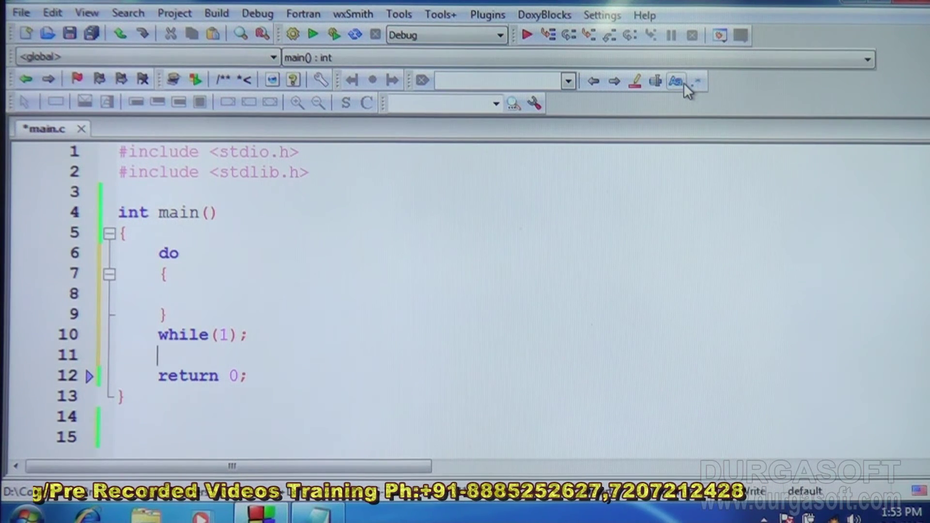
Step: Build and run the do-while program, close its console, and return to the while(1); line
{"action": "key", "text": "F9"}
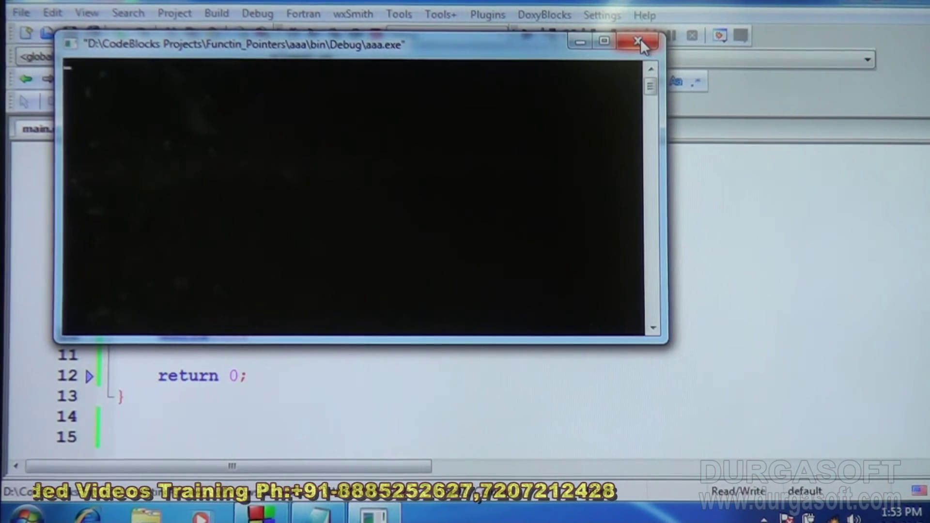
{"action": "left_click", "coordinate": [639, 40]}
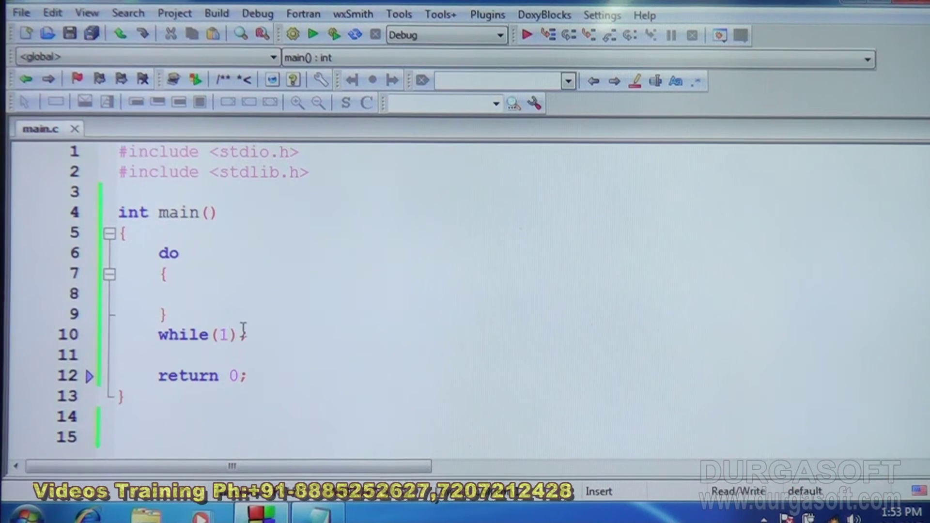
{"action": "left_click", "coordinate": [259, 340]}
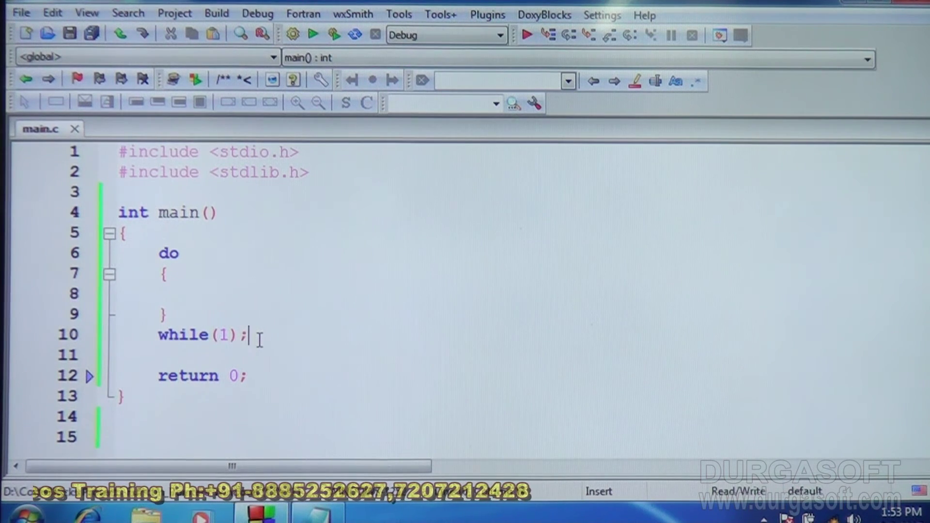
Step: Swap the trailing while(1); and do for a leading while(1), then build and run it
{"action": "key", "text": "BackSpace"}
{"action": "key", "text": "BackSpace"}
{"action": "key", "text": "BackSpace"}
{"action": "key", "text": "BackSpace"}
{"action": "key", "text": "BackSpace"}
{"action": "key", "text": "BackSpace"}
{"action": "key", "text": "BackSpace"}
{"action": "key", "text": "BackSpace"}
{"action": "key", "text": "BackSpace"}
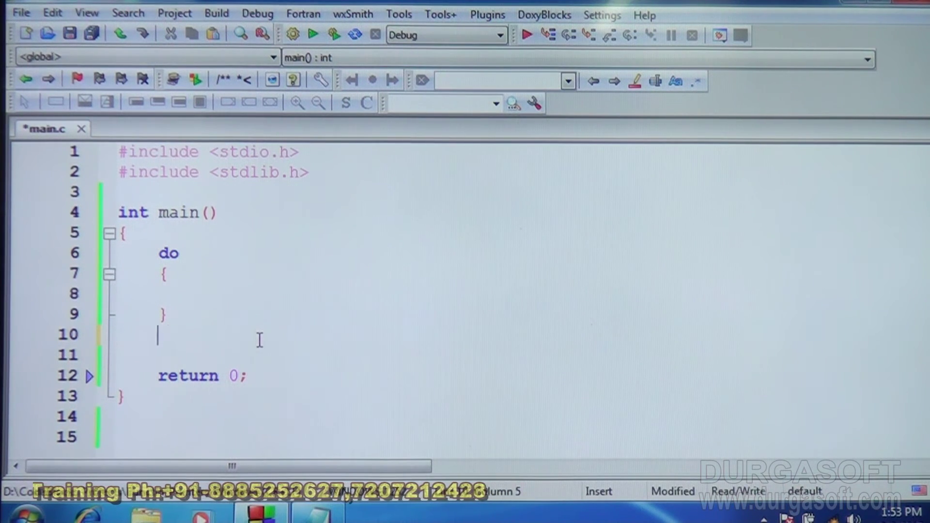
{"action": "key", "text": "Up"}
{"action": "key", "text": "Home"}
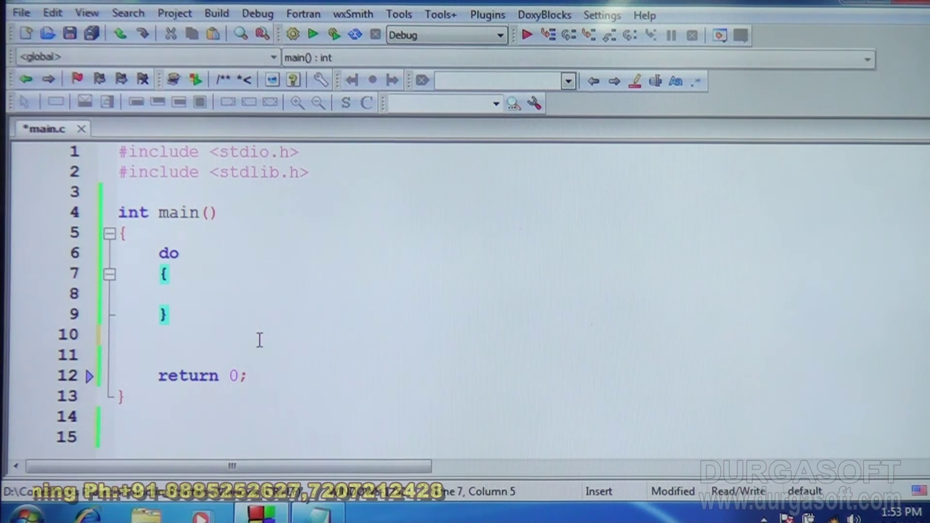
{"action": "key", "text": "Up"}
{"action": "type", "text": "wh"}
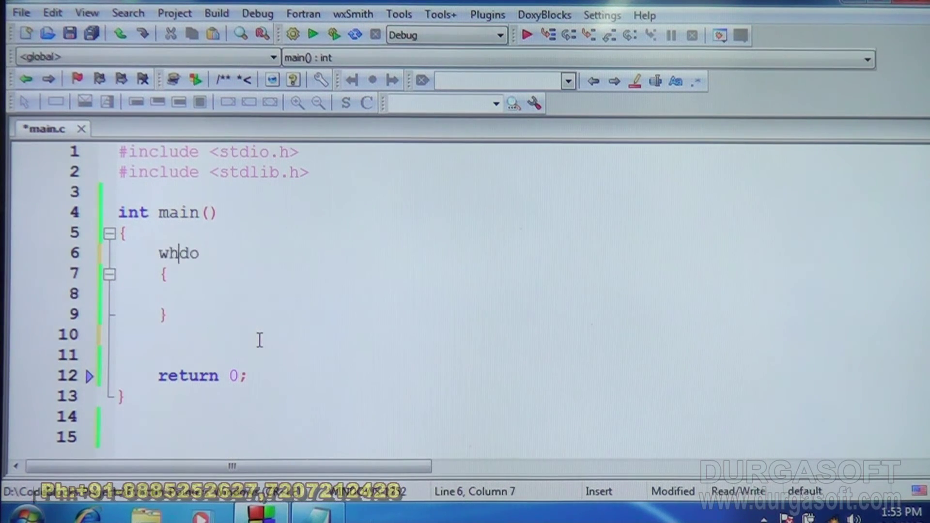
{"action": "type", "text": "ile("}
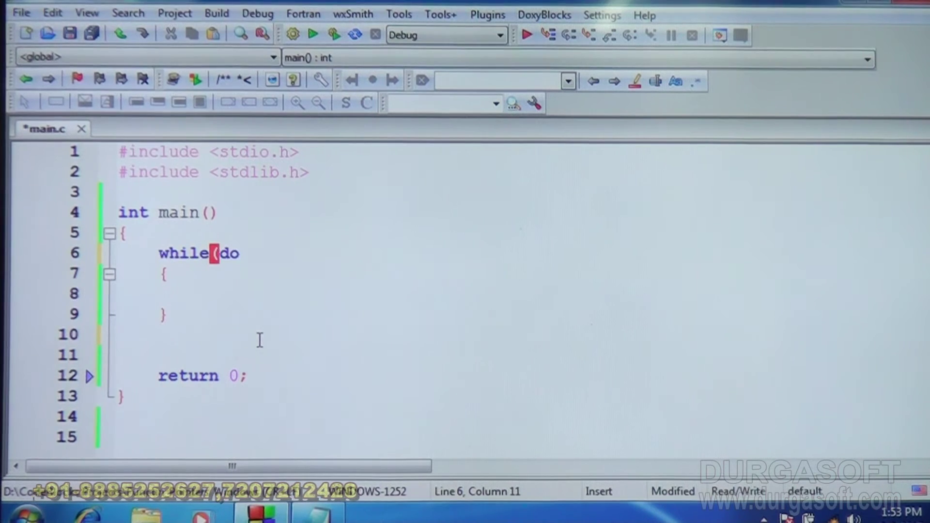
{"action": "type", "text": "1)"}
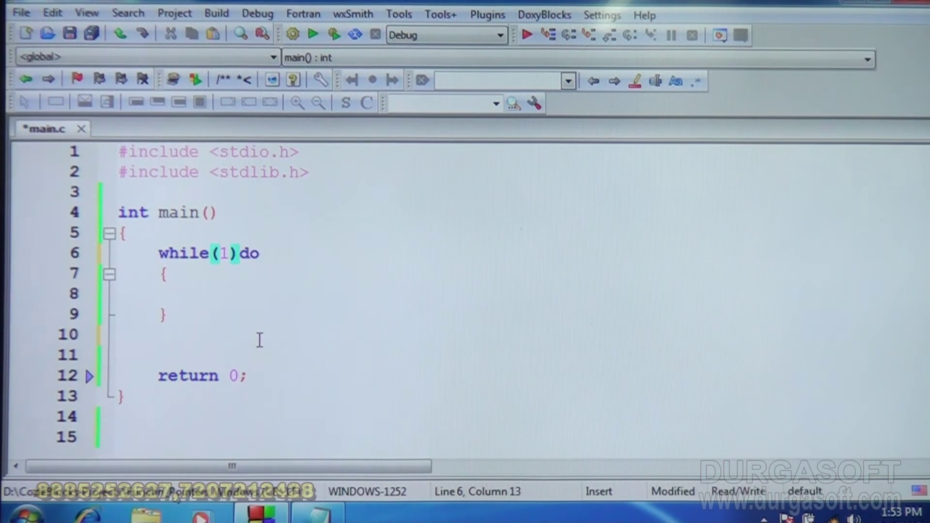
{"action": "key", "text": "Delete"}
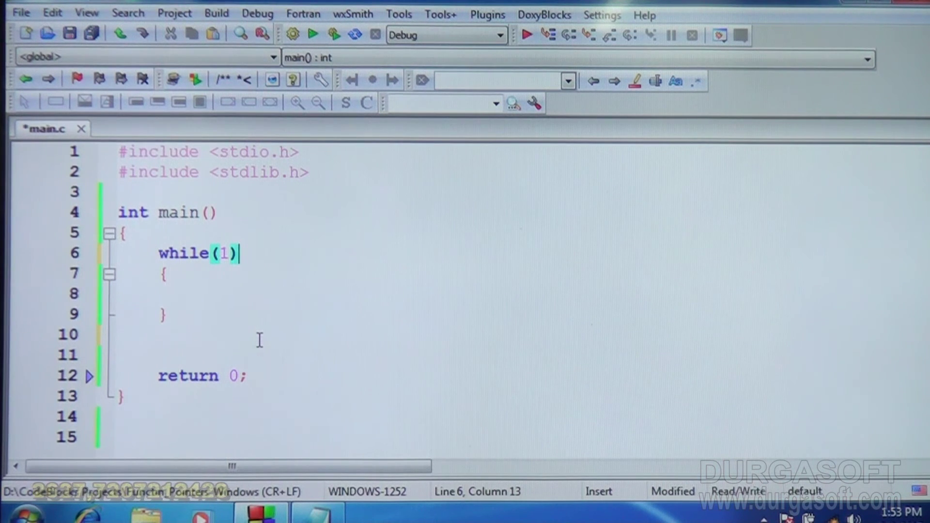
{"action": "key", "text": "F9"}
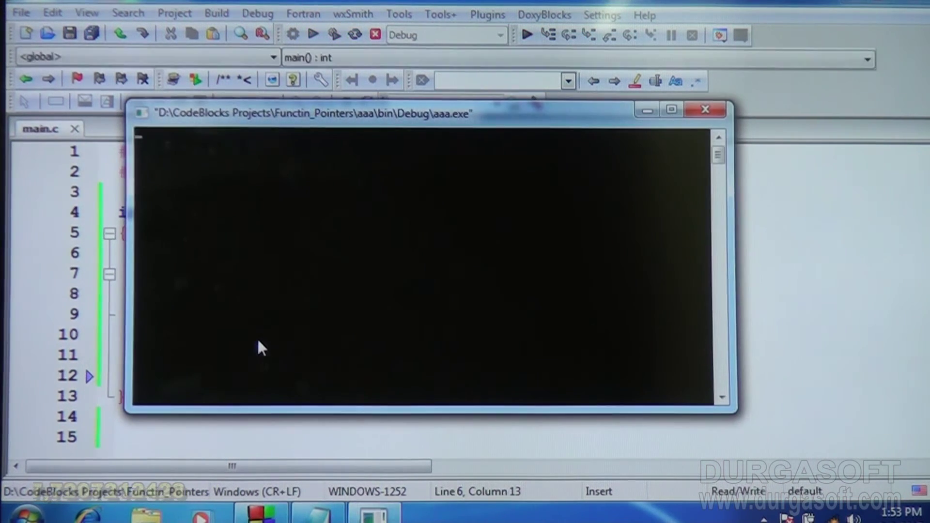
Step: Close the console window running the empty while(1) loop
{"action": "left_click", "coordinate": [704, 110]}
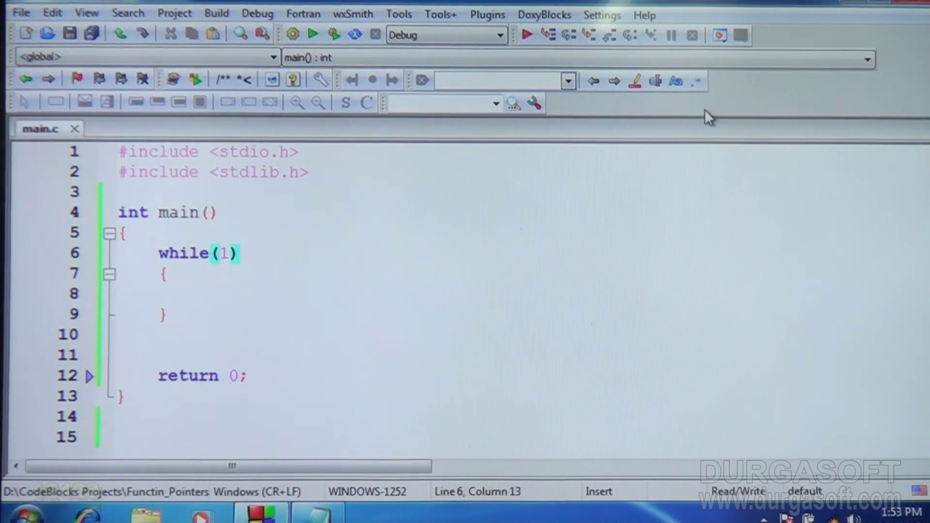